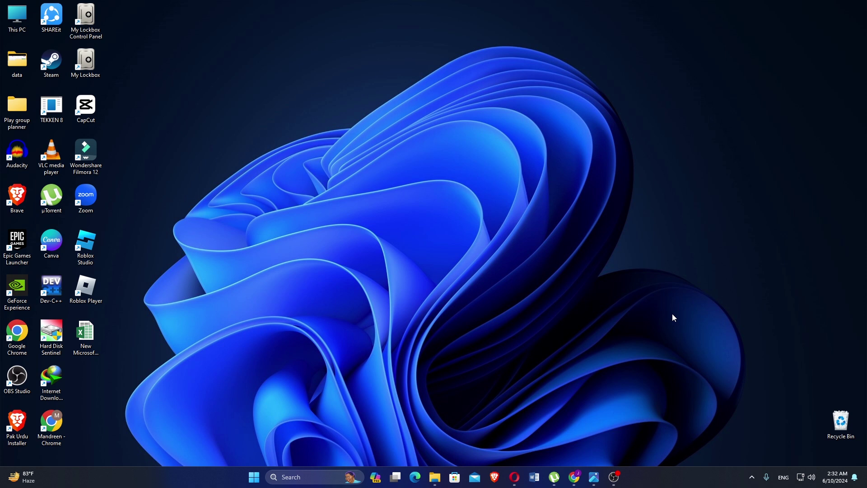
# - Switch to Opera to read the myvi.in article's three eSIM steps, ending with the QR scan
pyautogui.hotkey('alt', 'Tab')
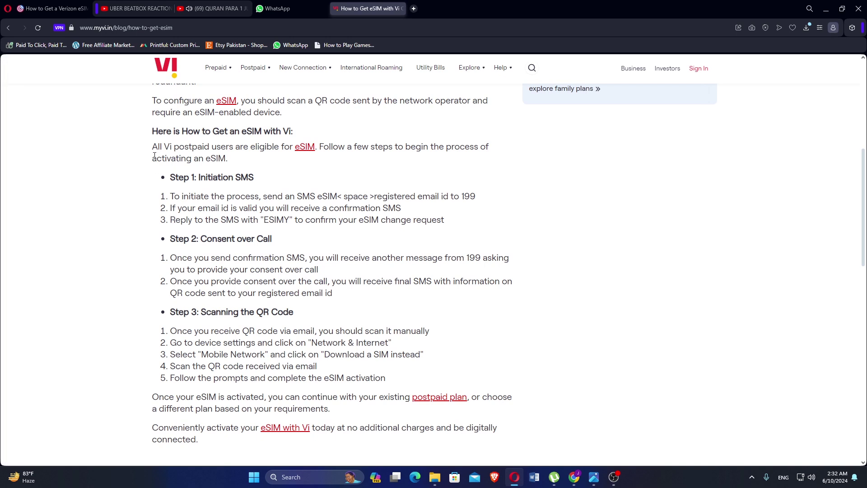